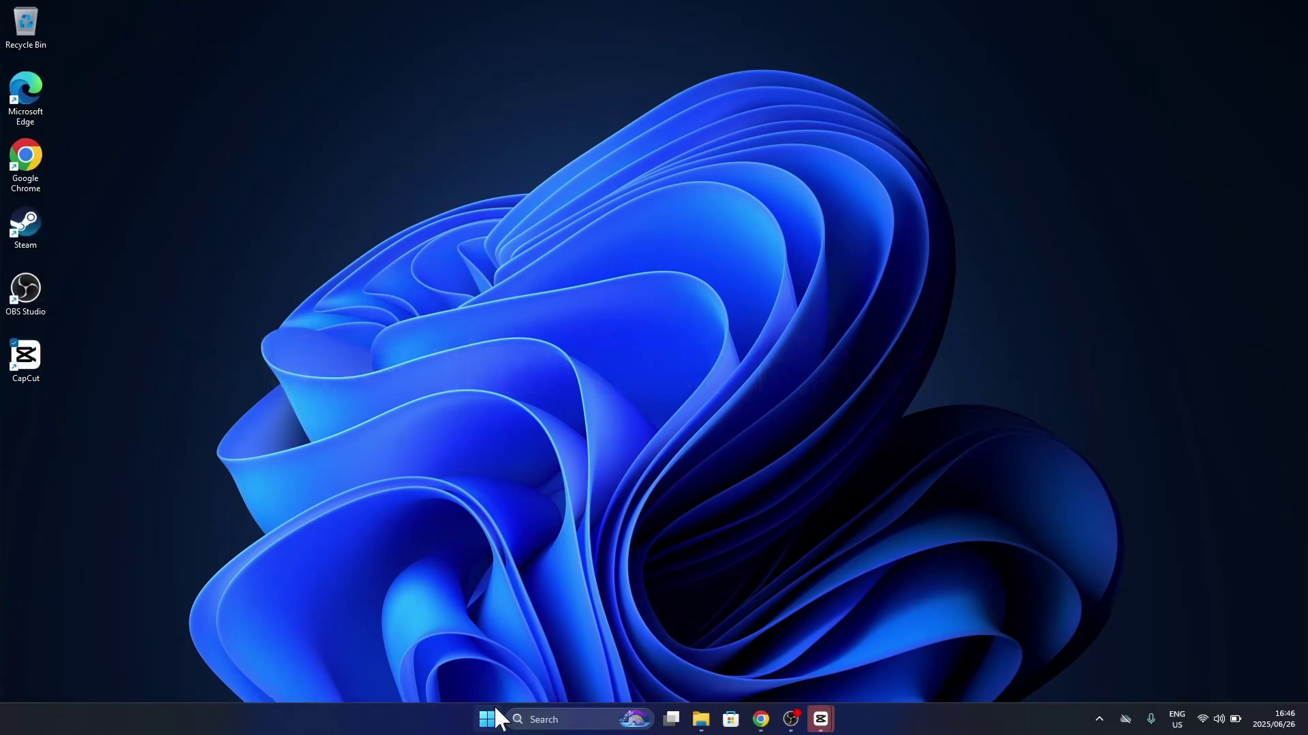
# Launch Get Help from a Start search, look up 'How to install Office', then choose Contact Support
pyautogui.click(488, 719)
pyautogui.click(635, 233)
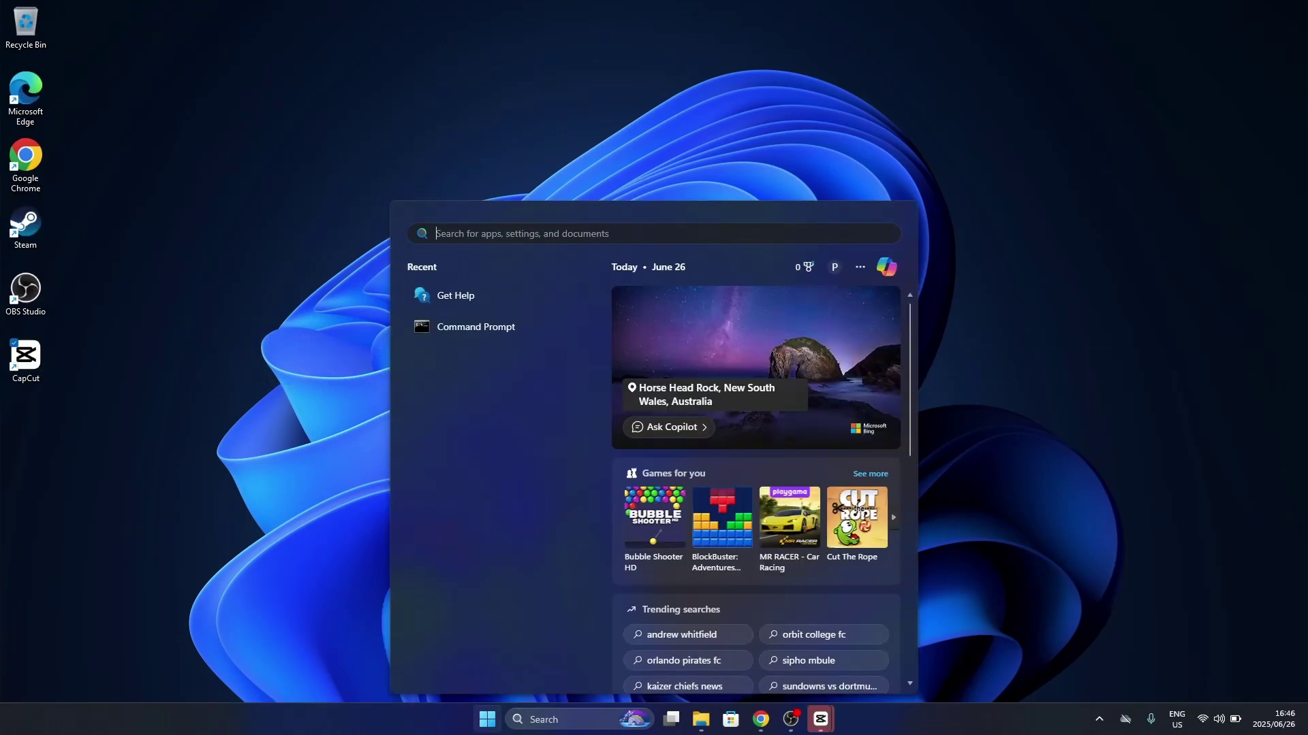
pyautogui.write('Get Help')
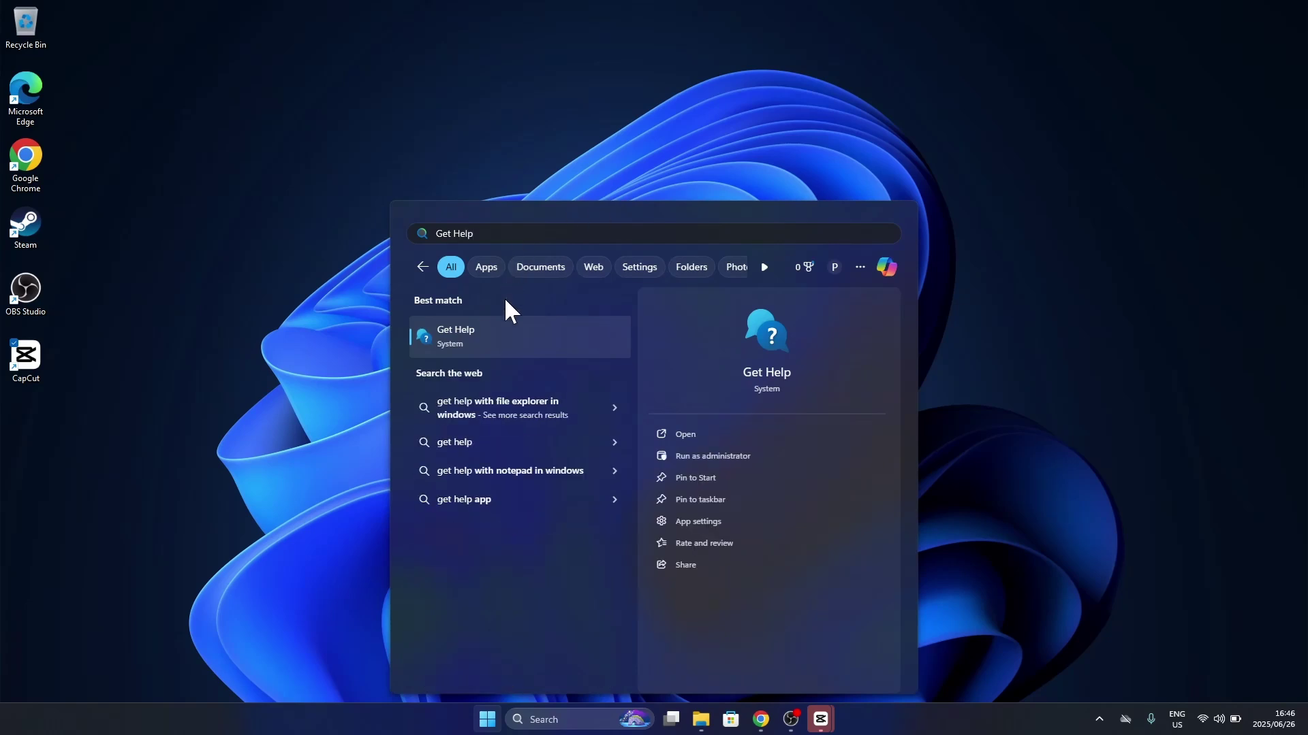
pyautogui.click(502, 339)
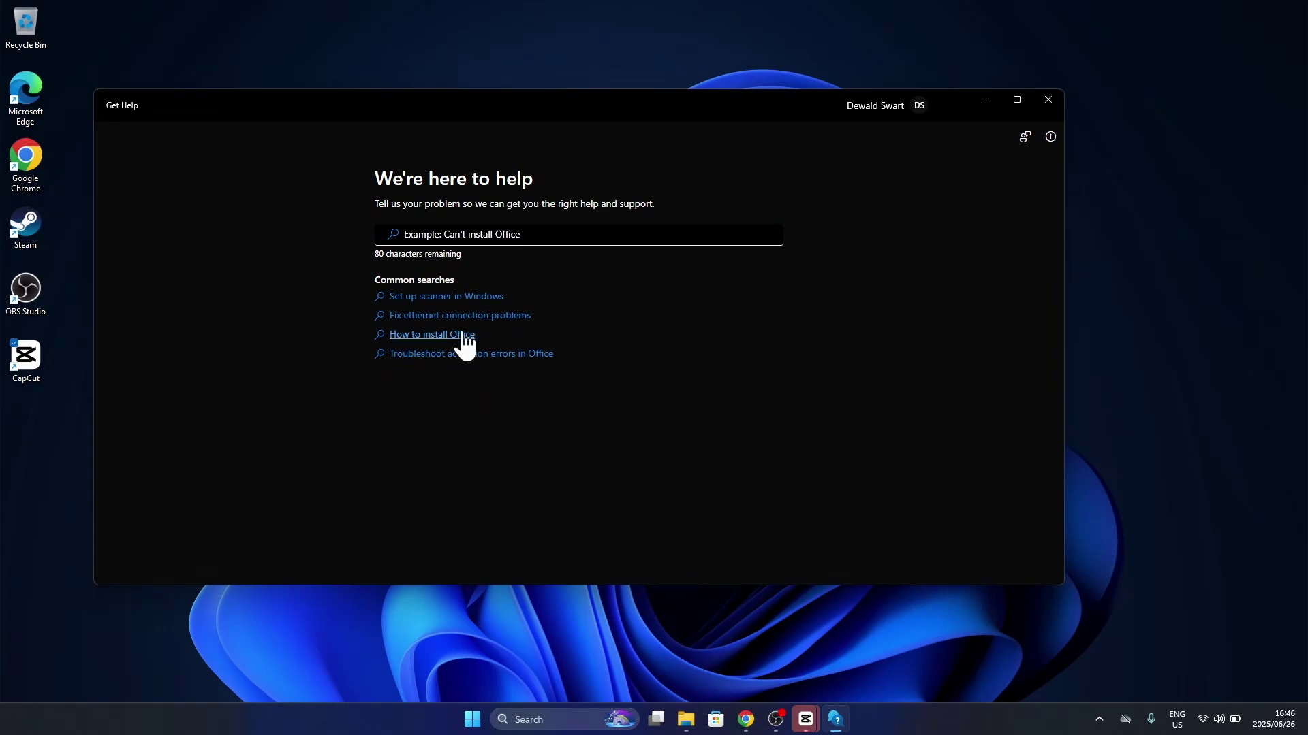
pyautogui.click(456, 334)
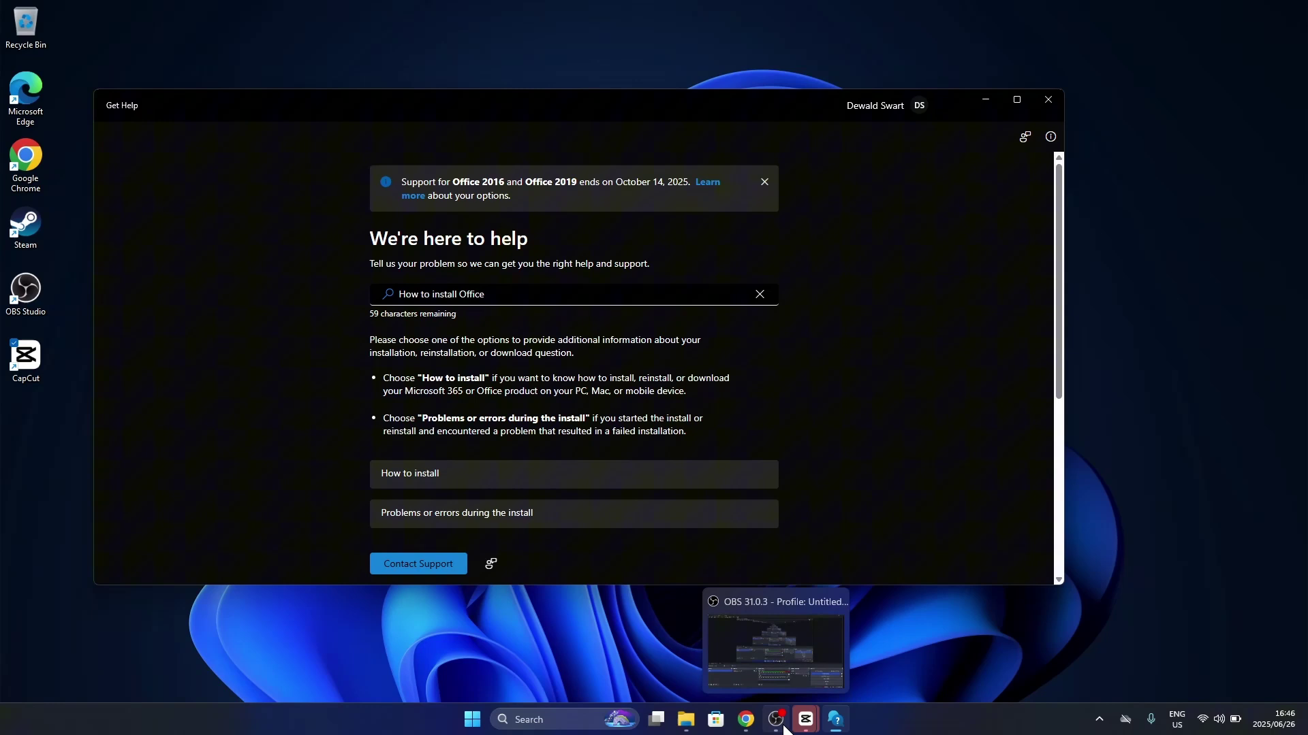
pyautogui.click(416, 565)
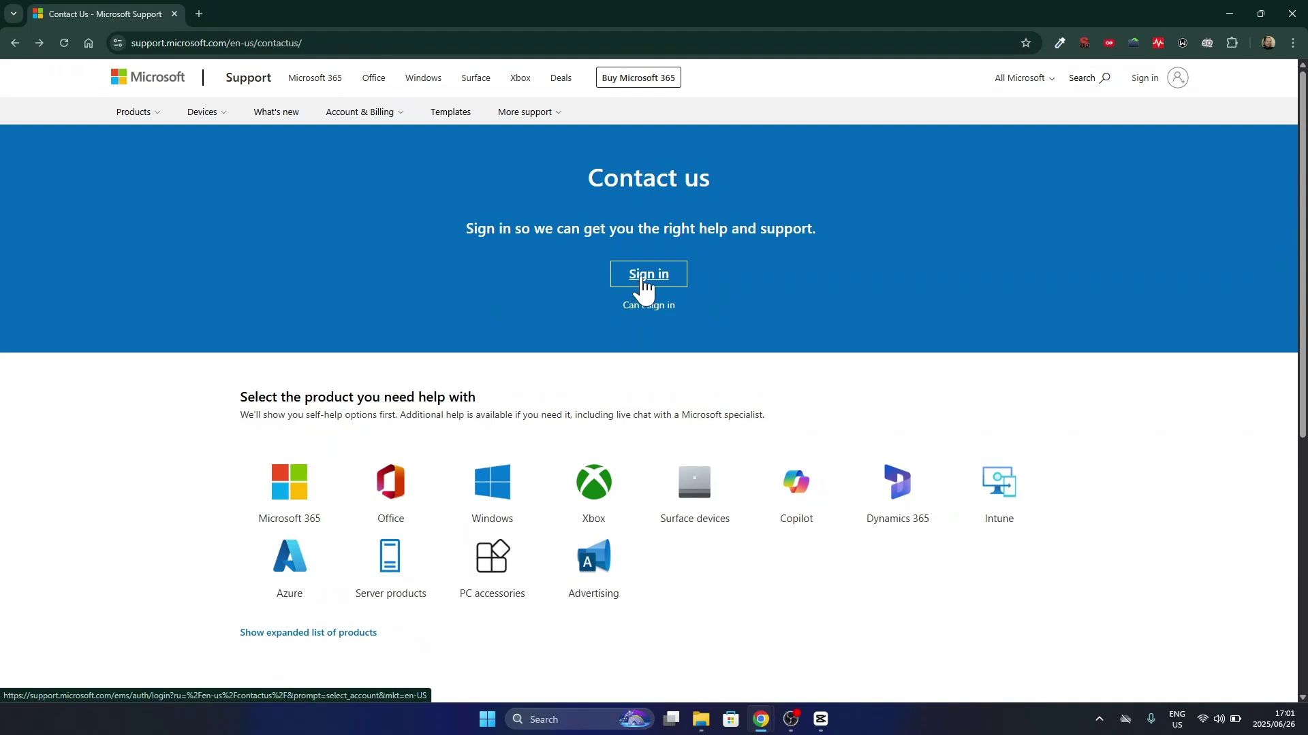
# Sign in to Microsoft Support with the account e-mail, requesting a sign-in code by e-mail
pyautogui.click(643, 285)
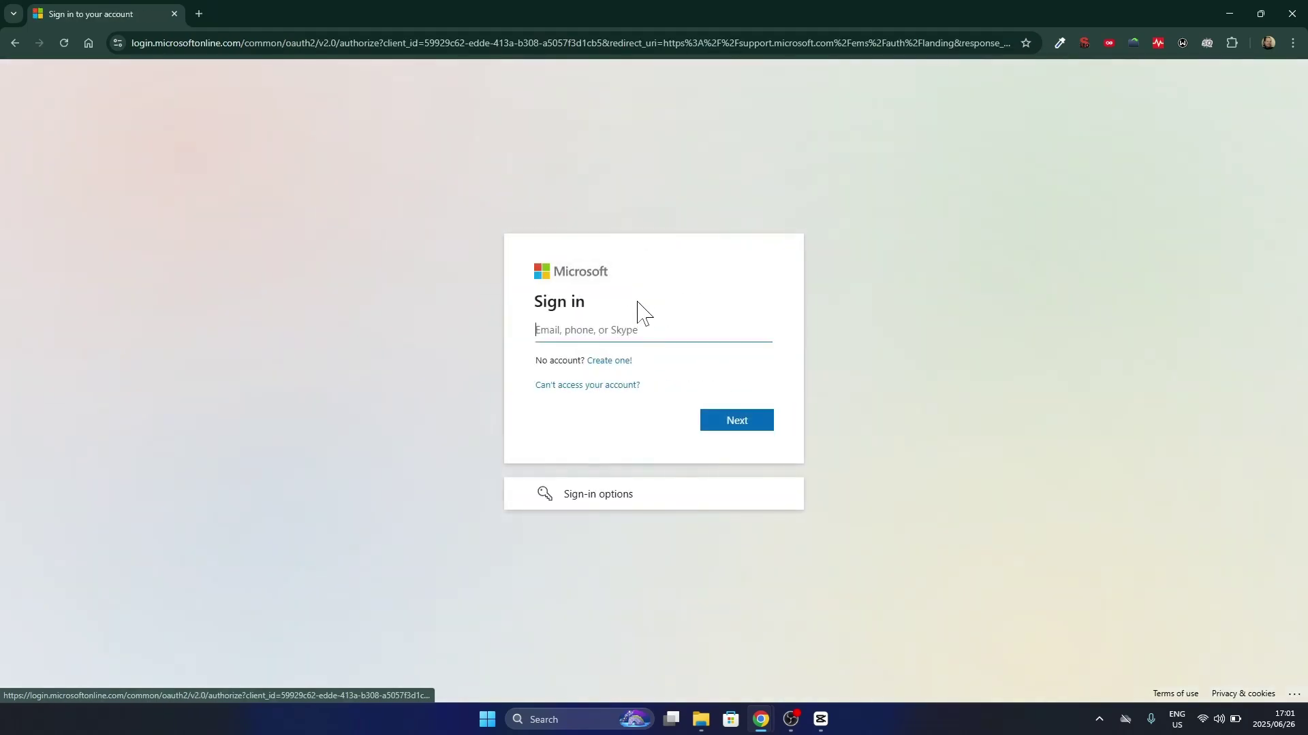
pyautogui.click(616, 330)
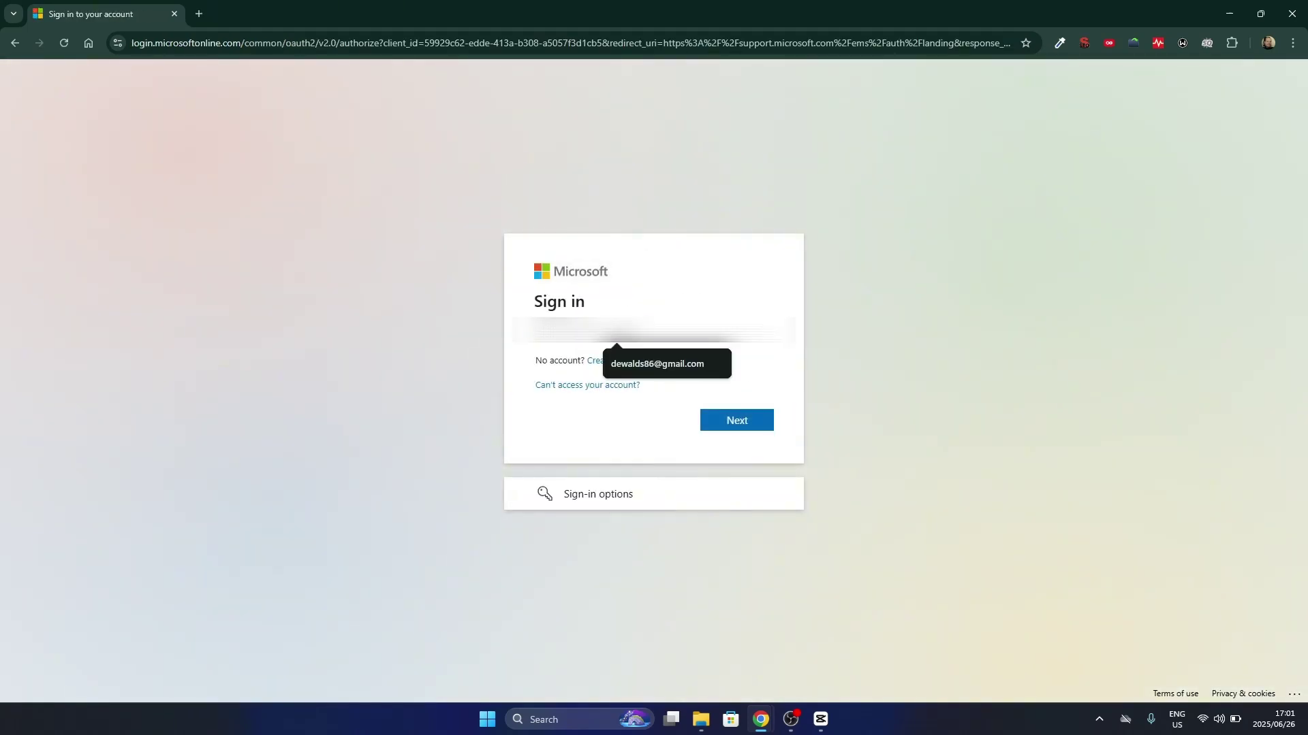
pyautogui.press('Return')
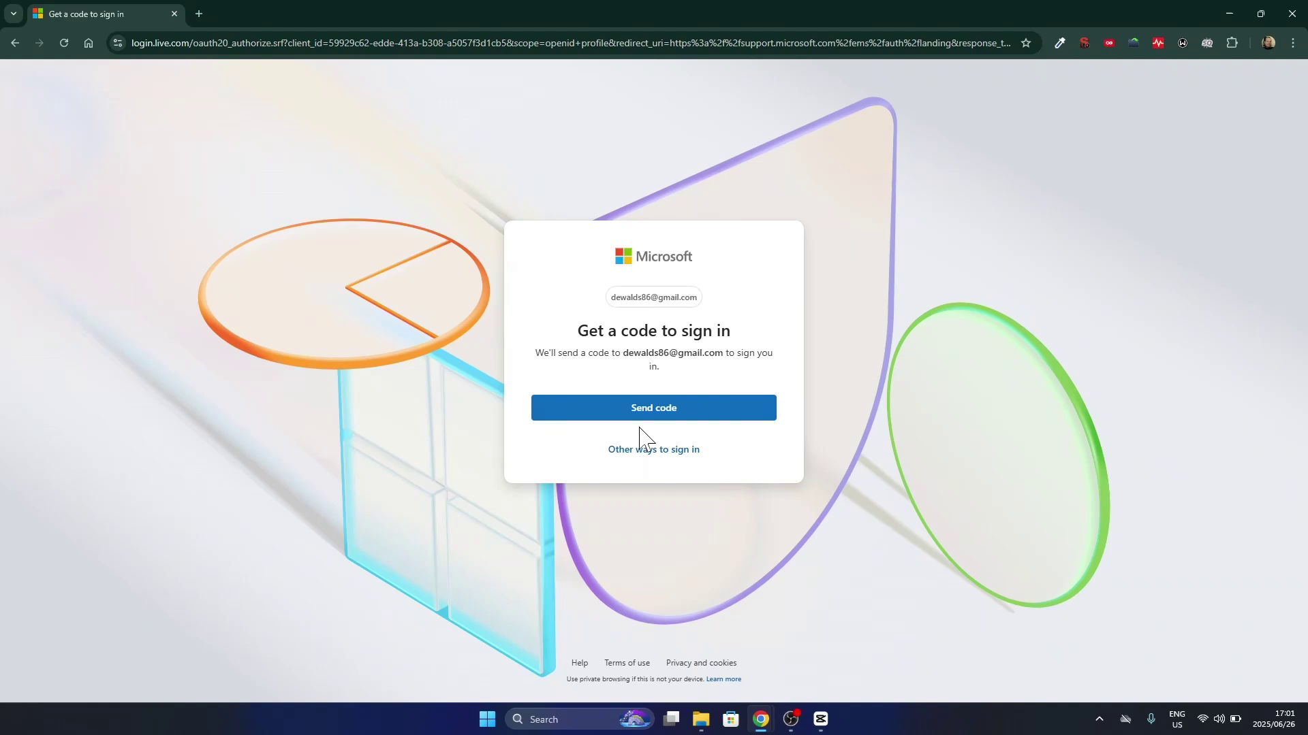
pyautogui.click(640, 417)
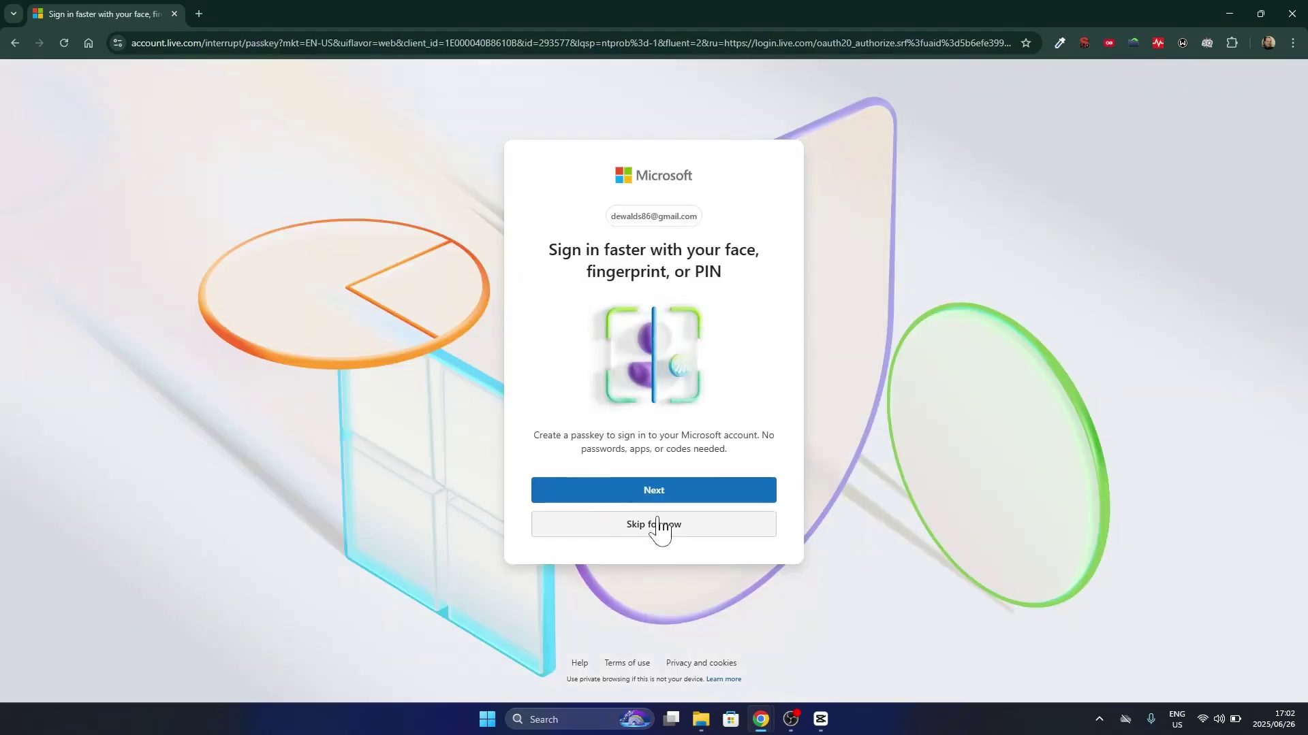
# Skip the passkey, stay signed in, and pick Windows home support on Contact us
pyautogui.click(655, 529)
pyautogui.click(637, 477)
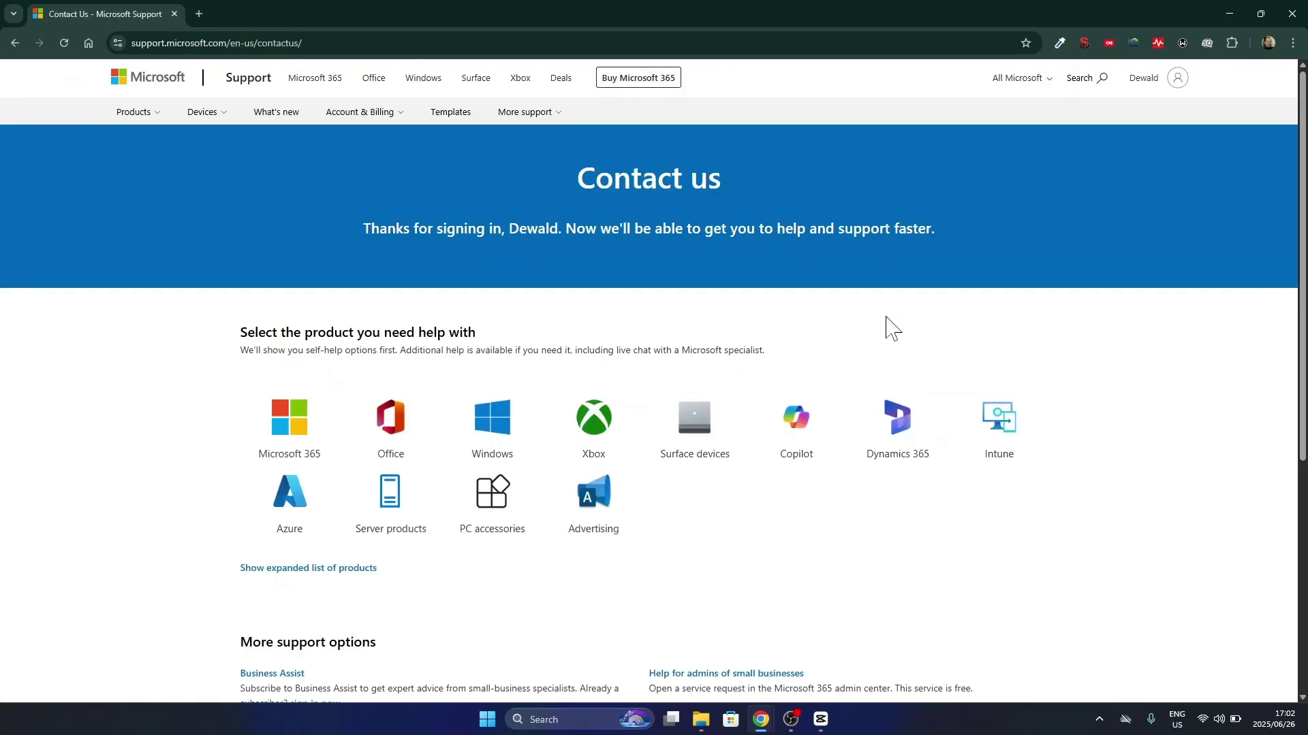
pyautogui.click(490, 422)
pyautogui.click(540, 450)
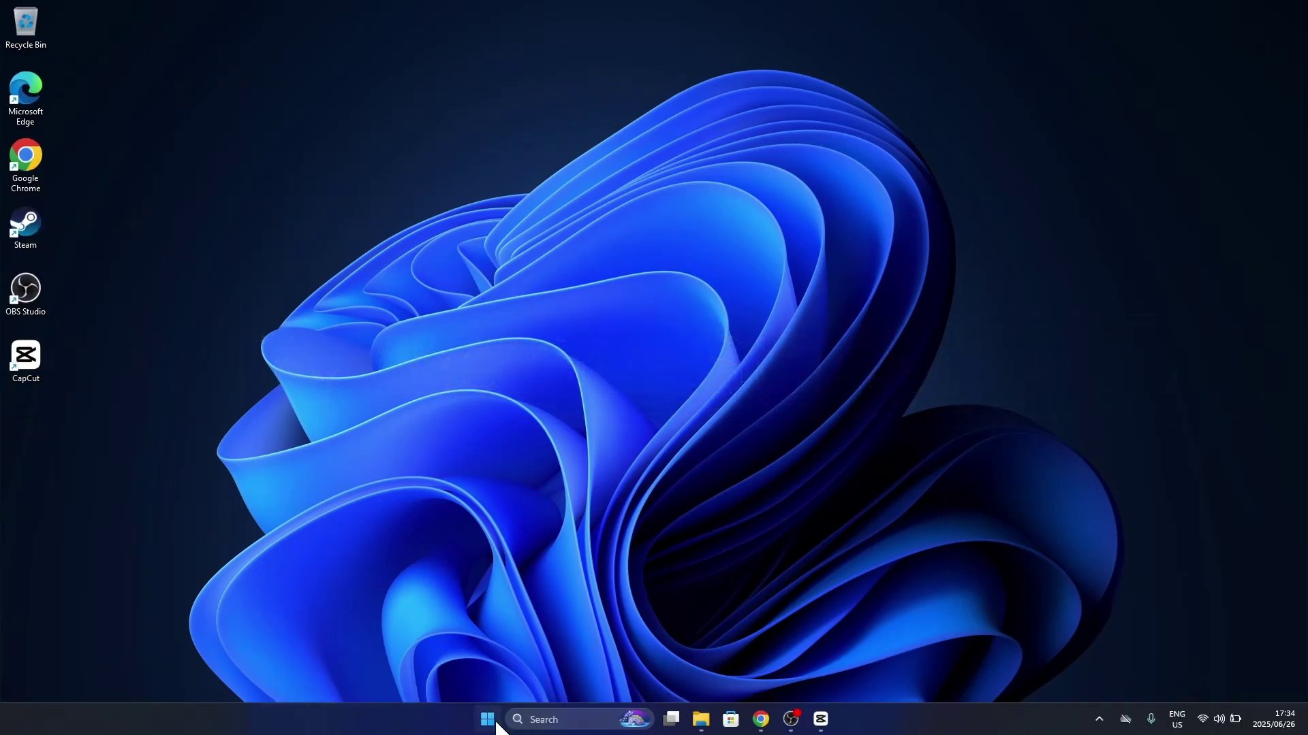
# Launch Get Started from a Start search, shift its window right, and begin the walkthrough
pyautogui.press('super')
pyautogui.click(476, 233)
pyautogui.write('Get started')
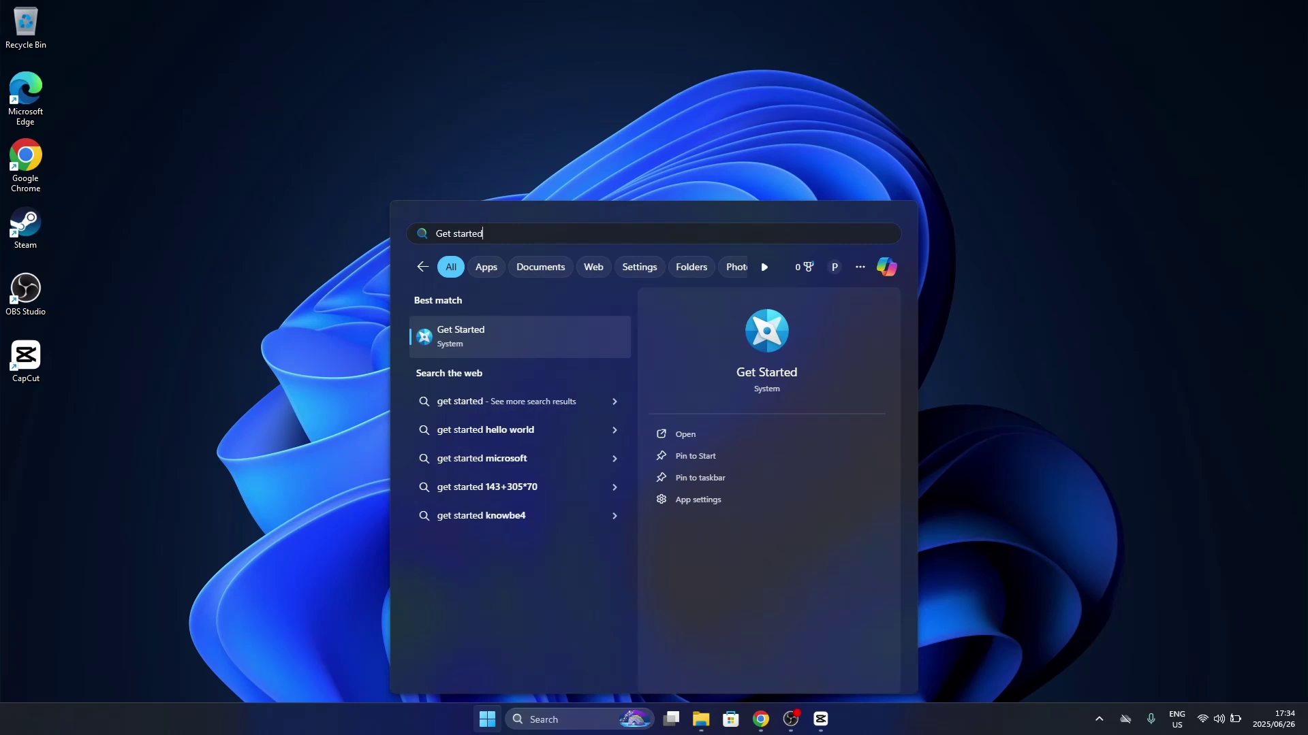
pyautogui.click(492, 333)
pyautogui.moveTo(569, 43); pyautogui.dragTo(784, 41)
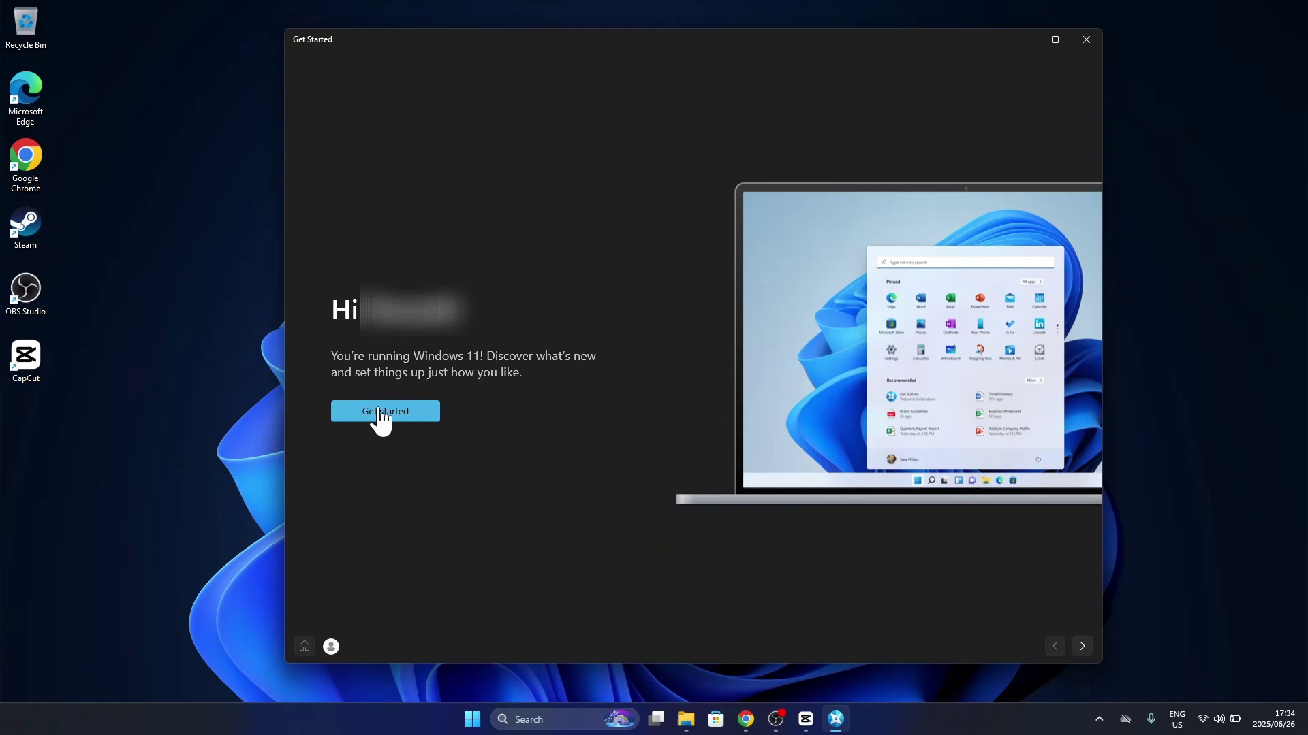
pyautogui.click(379, 416)
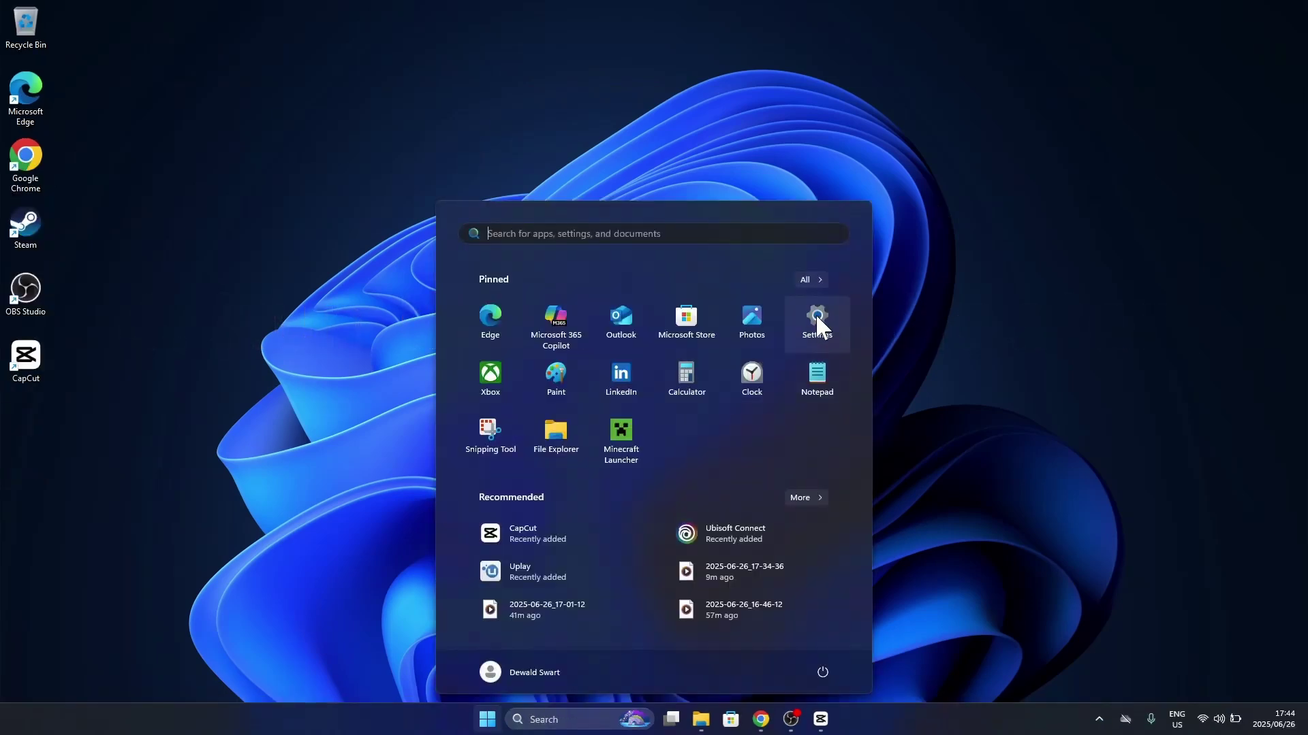
# Go to Settings > System > Troubleshoot > Other troubleshooters to list the available fixers
pyautogui.click(815, 315)
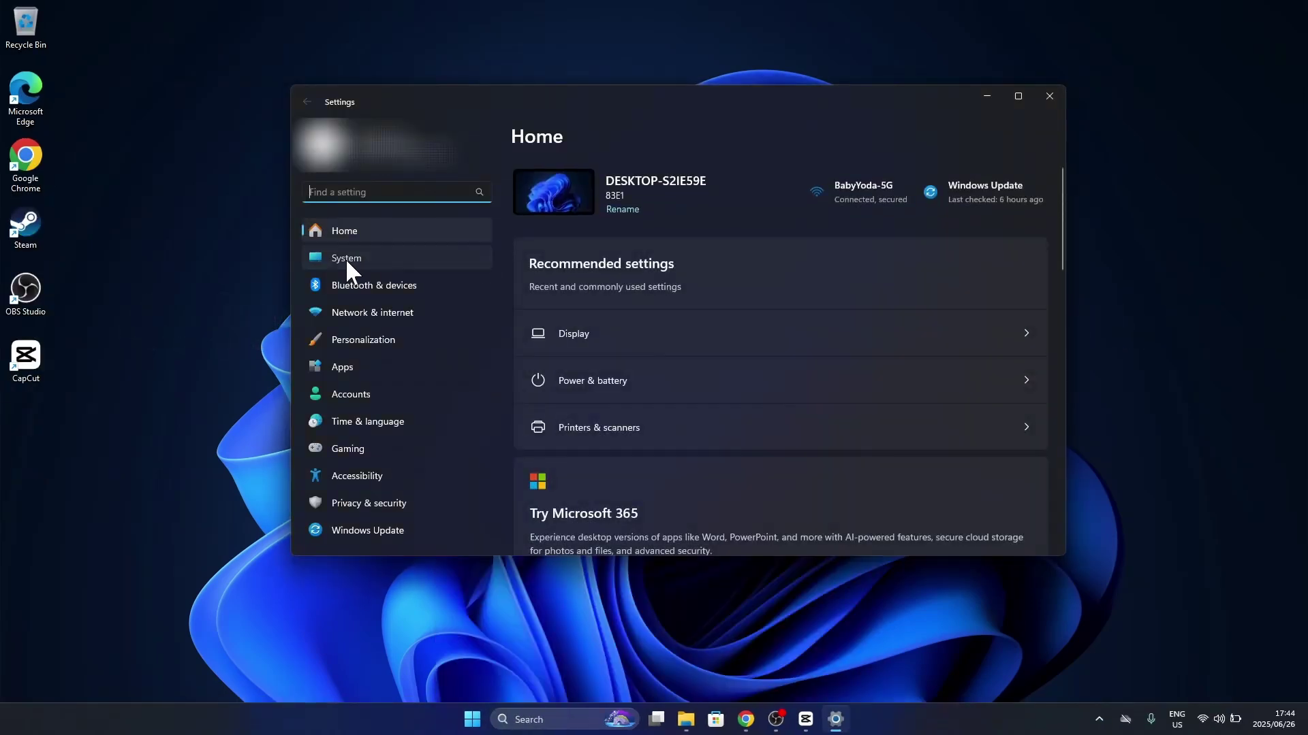
pyautogui.click(347, 259)
pyautogui.scroll(-5, 637, 327)
pyautogui.scroll(-2, 636, 327)
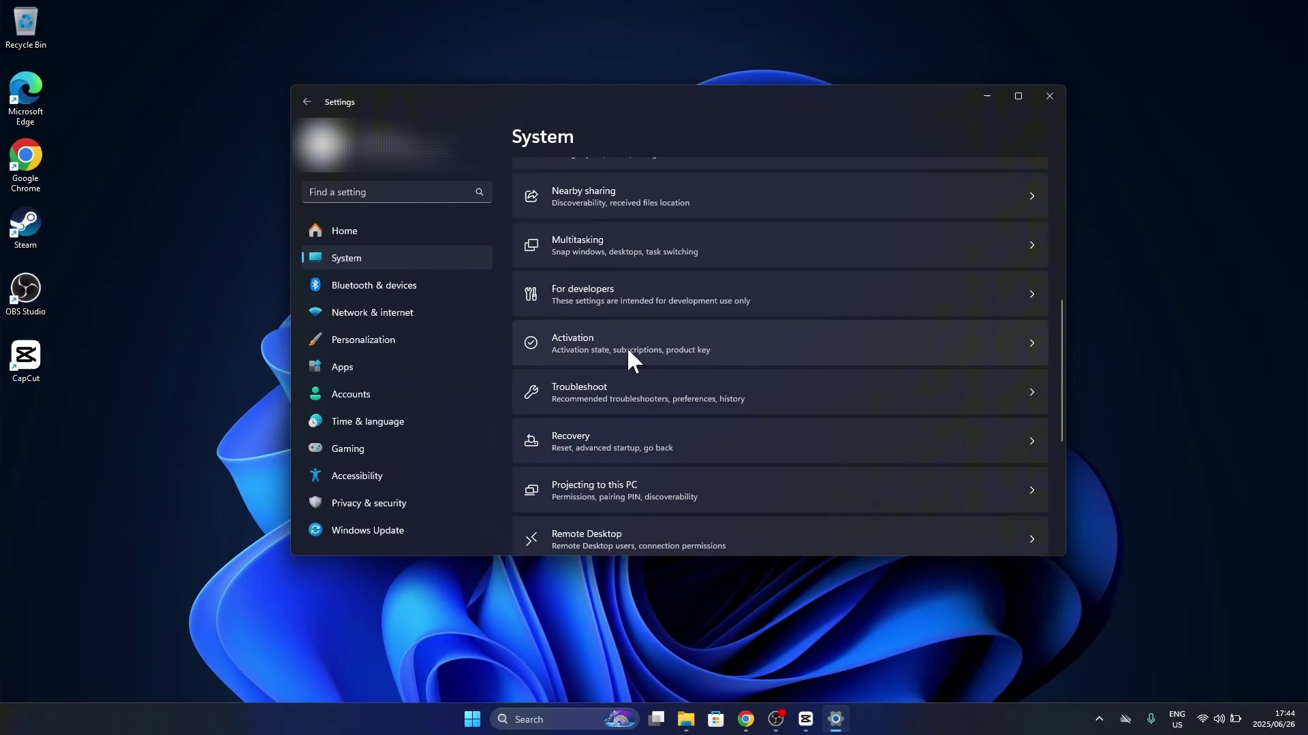
pyautogui.click(613, 385)
pyautogui.click(615, 397)
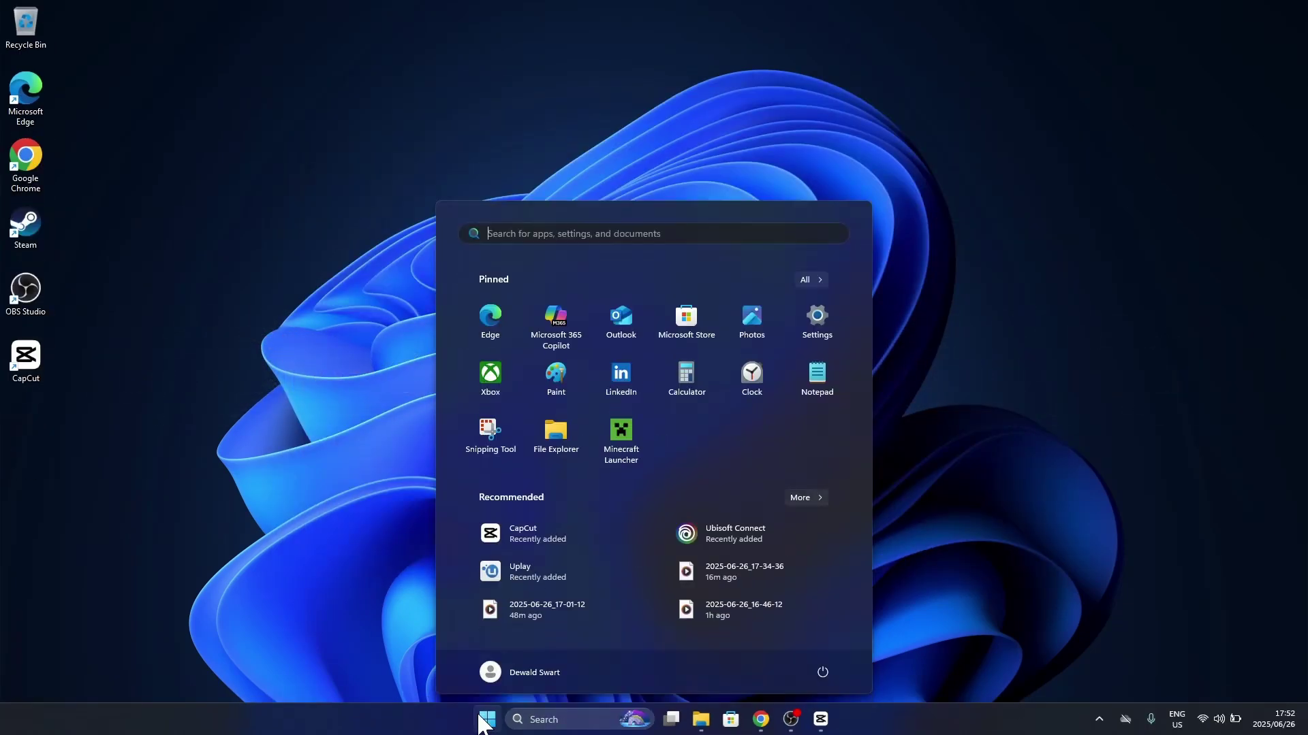
# Search Windows for 'my printer is offline'
pyautogui.click(586, 233)
pyautogui.write('my')
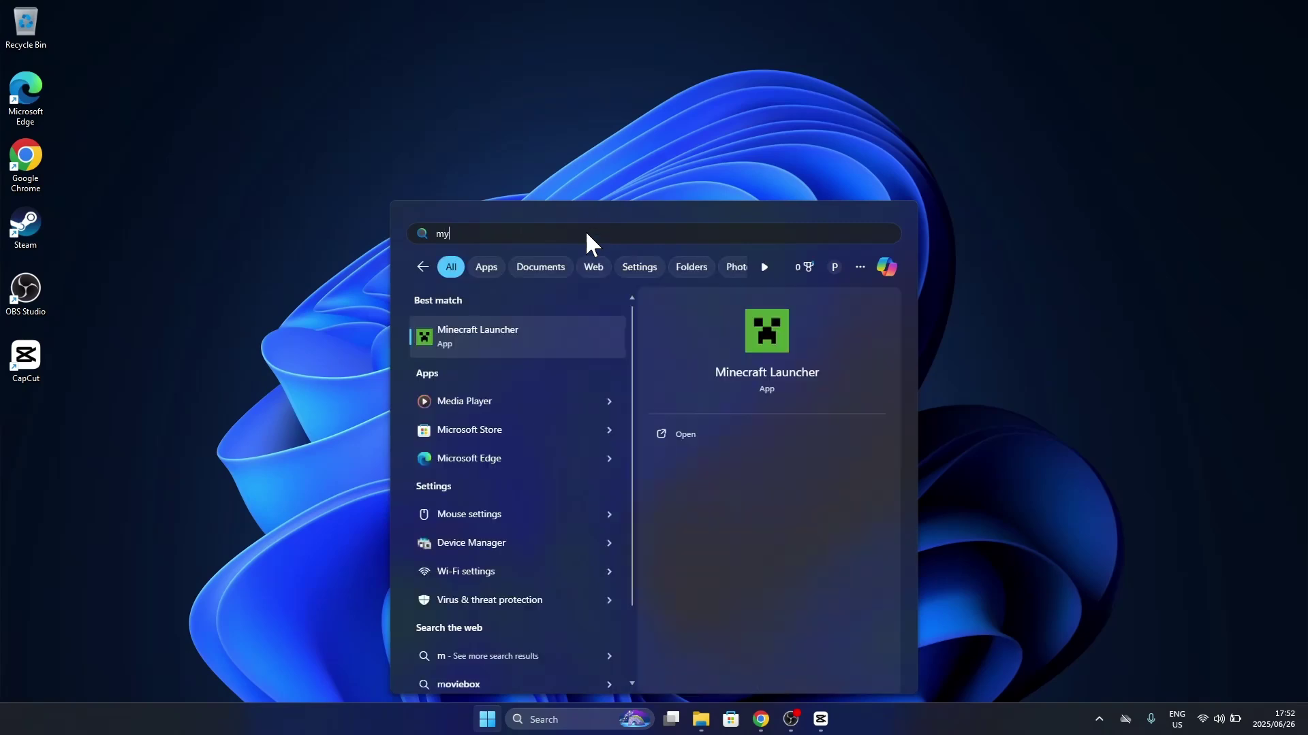
pyautogui.write(' printer is o')
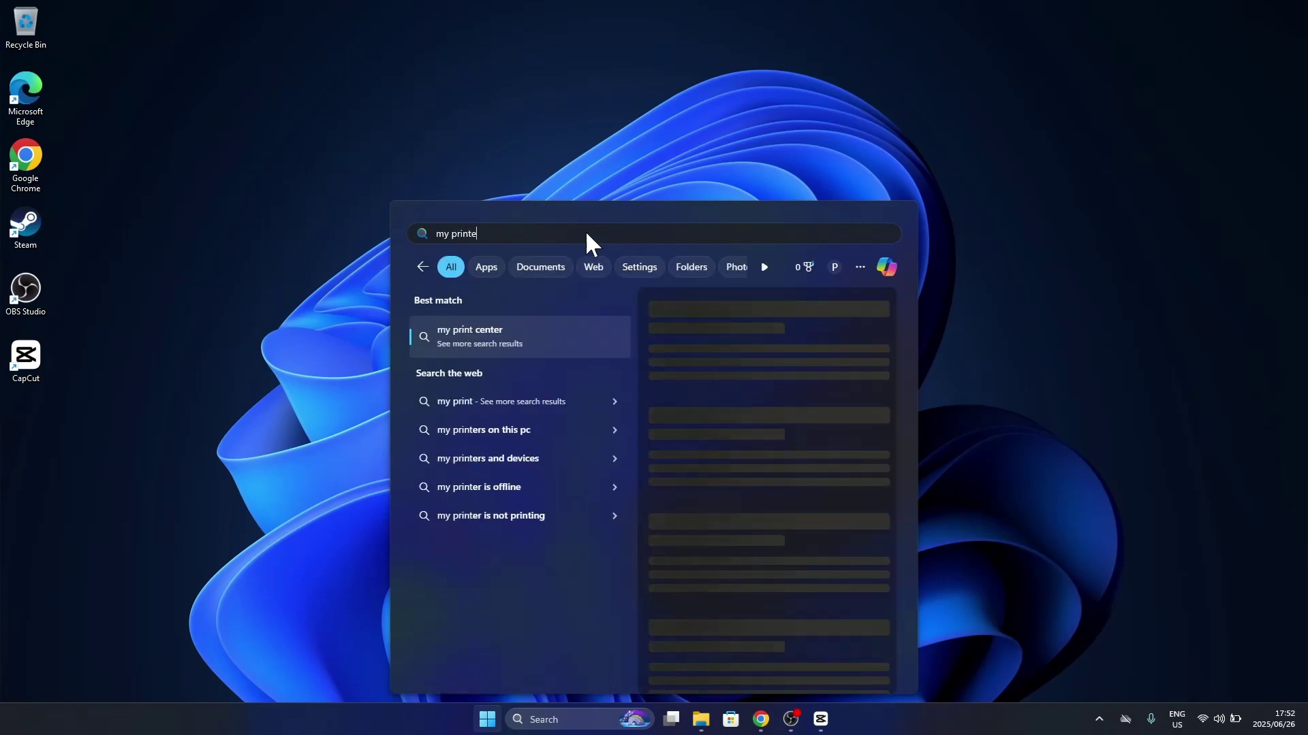
pyautogui.write('ffline')
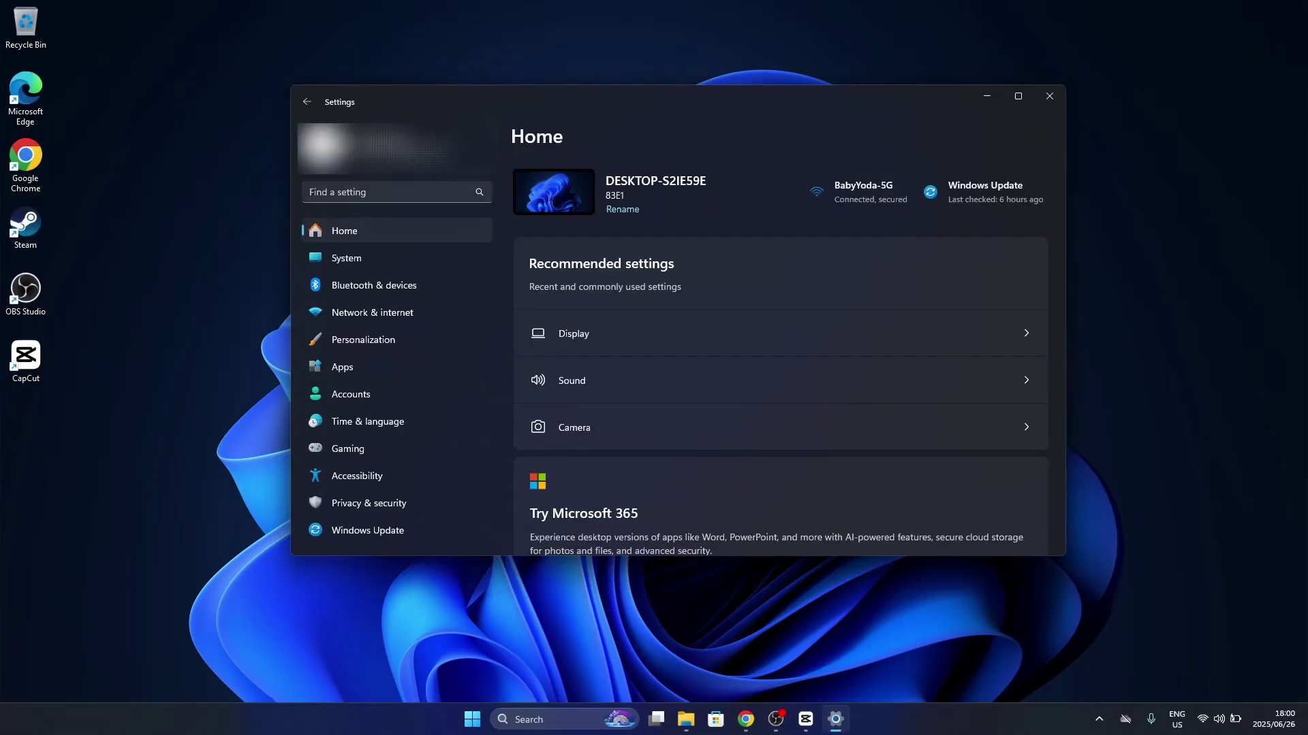
# Under System > Notifications > Additional settings, tick 'Get tips and suggestions when using Windows'
pyautogui.click(342, 264)
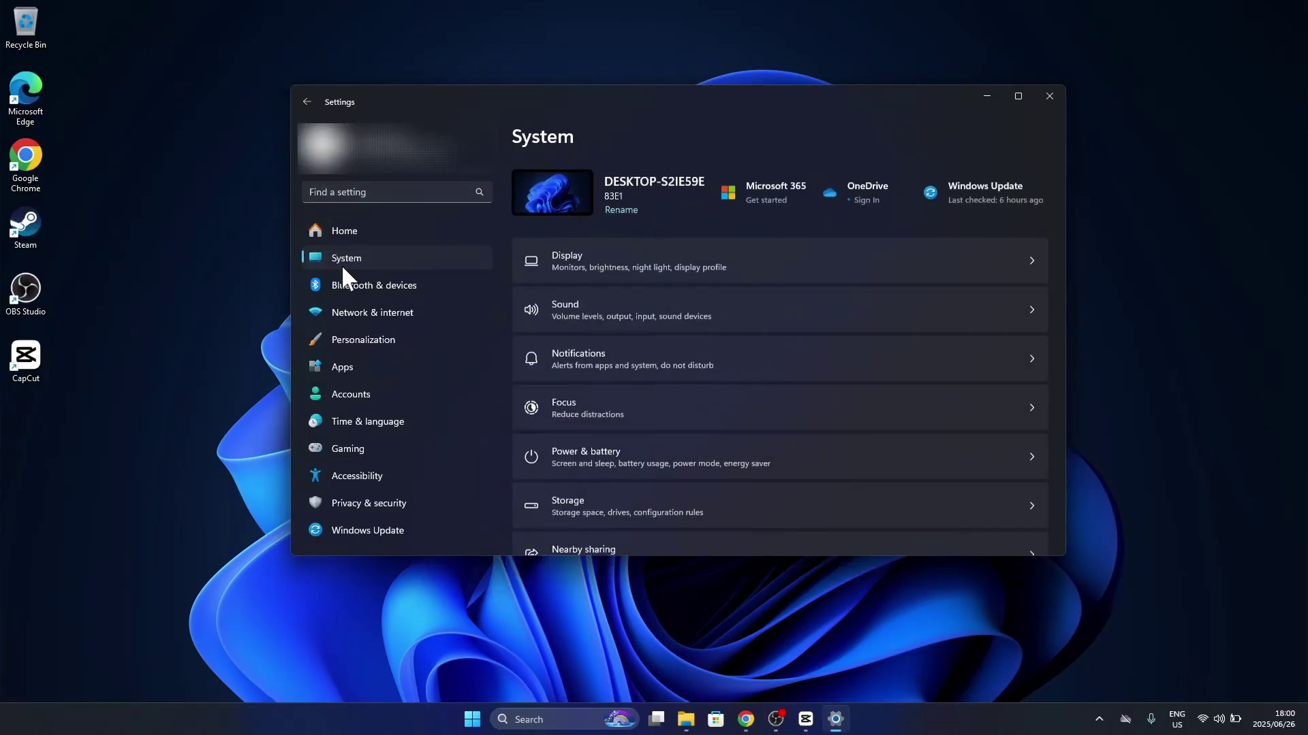
pyautogui.click(633, 354)
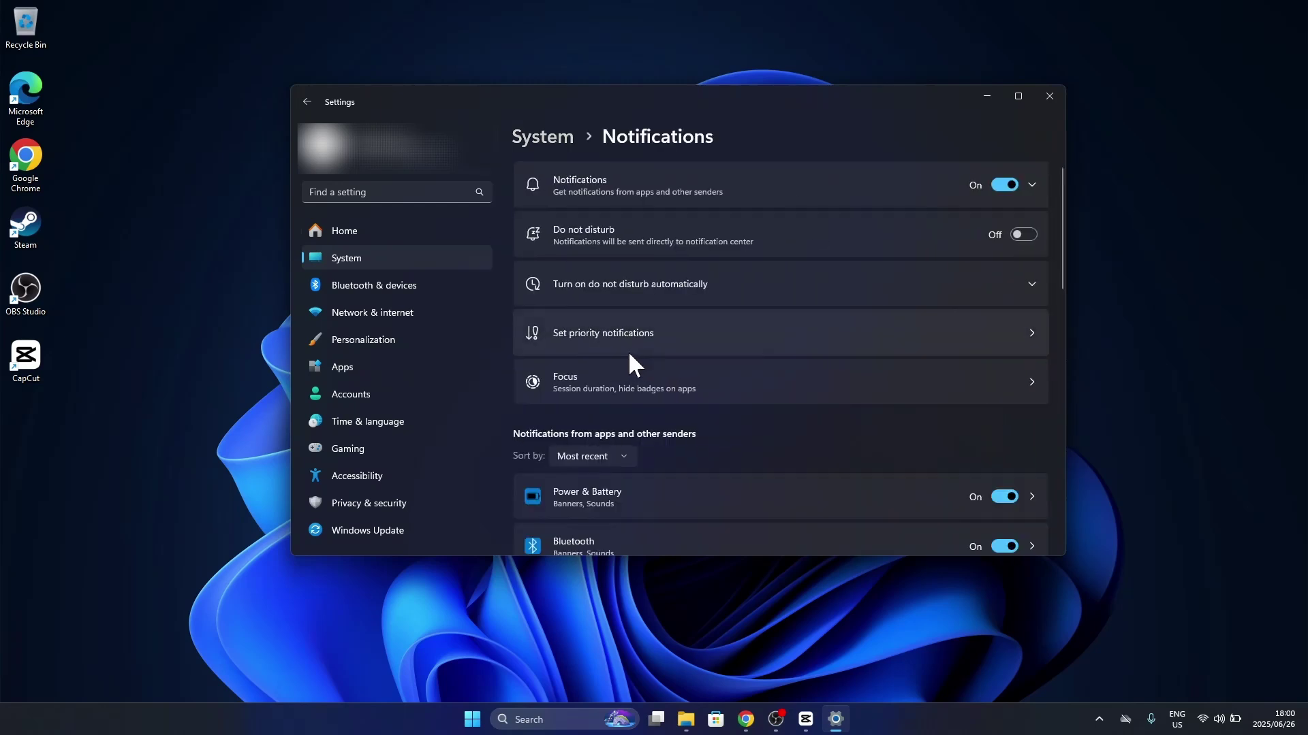
pyautogui.scroll(-8, 628, 350)
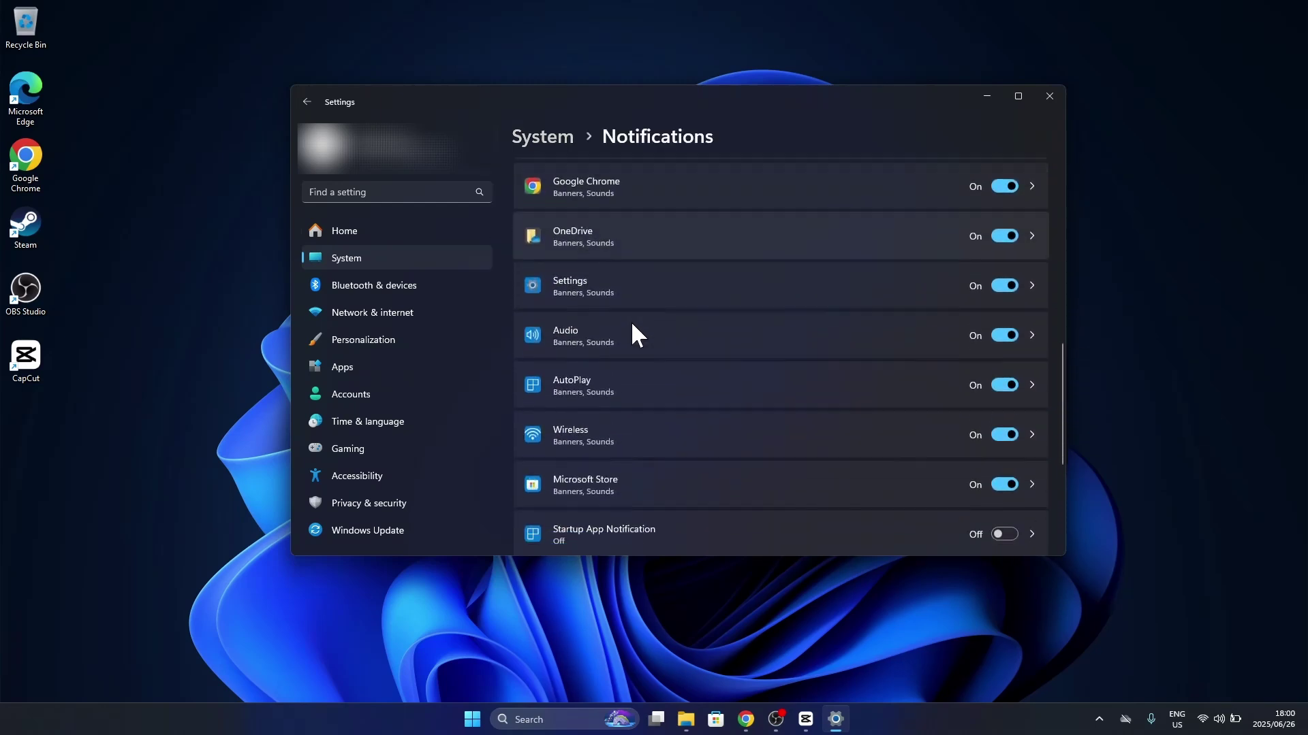
pyautogui.scroll(-3, 632, 326)
pyautogui.click(629, 361)
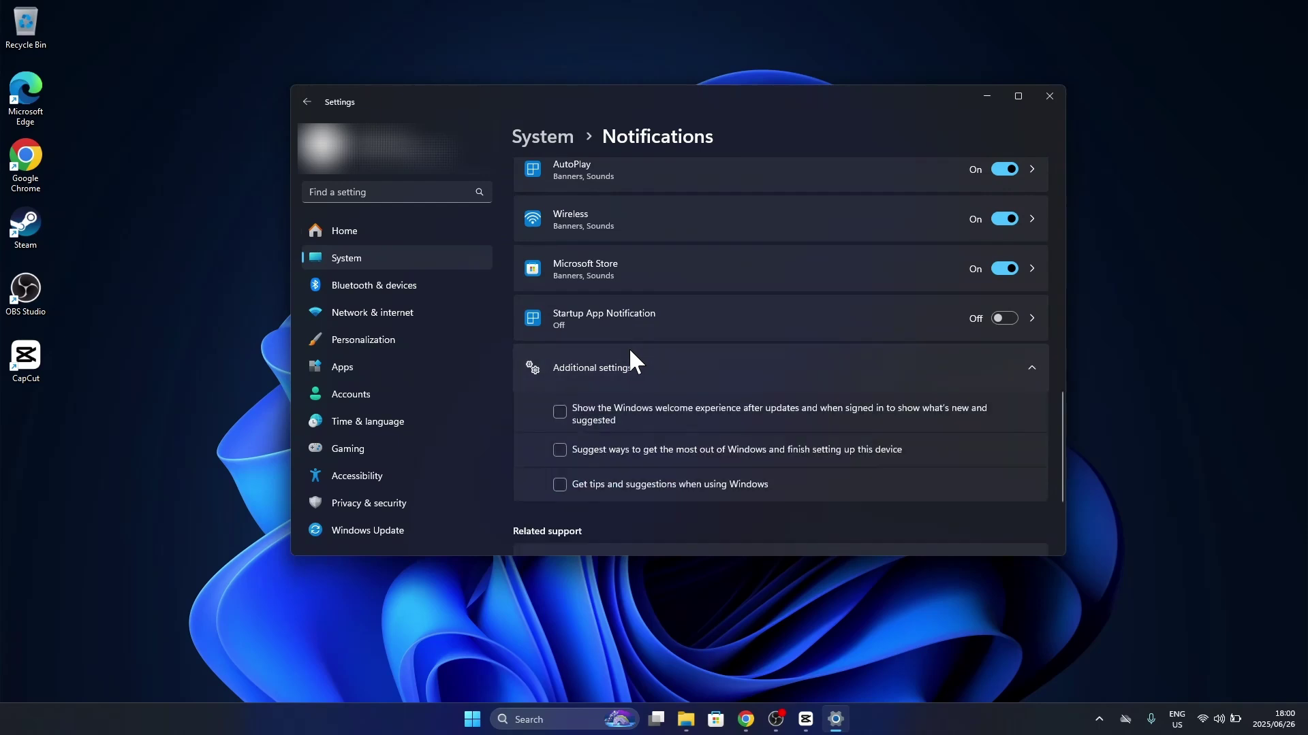
pyautogui.click(593, 482)
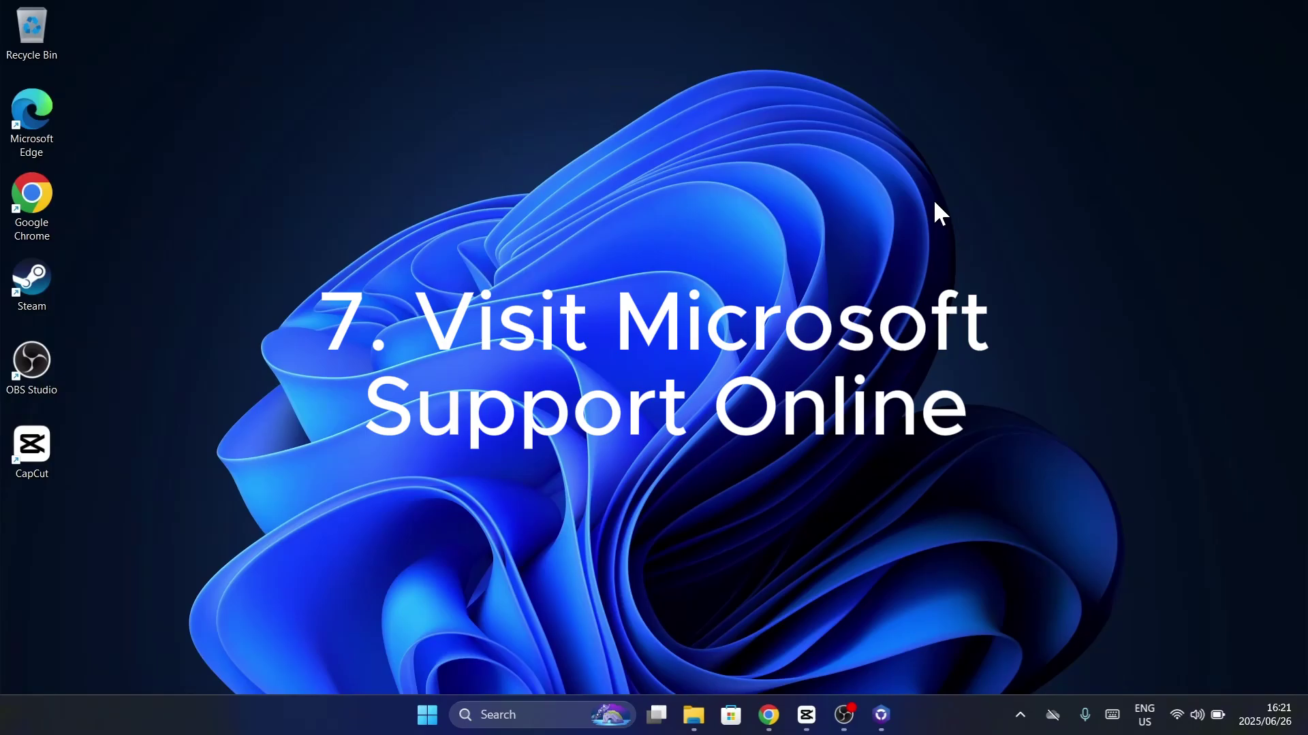
# Search Microsoft Support for 'why is my printer offline'
pyautogui.write('hy i')
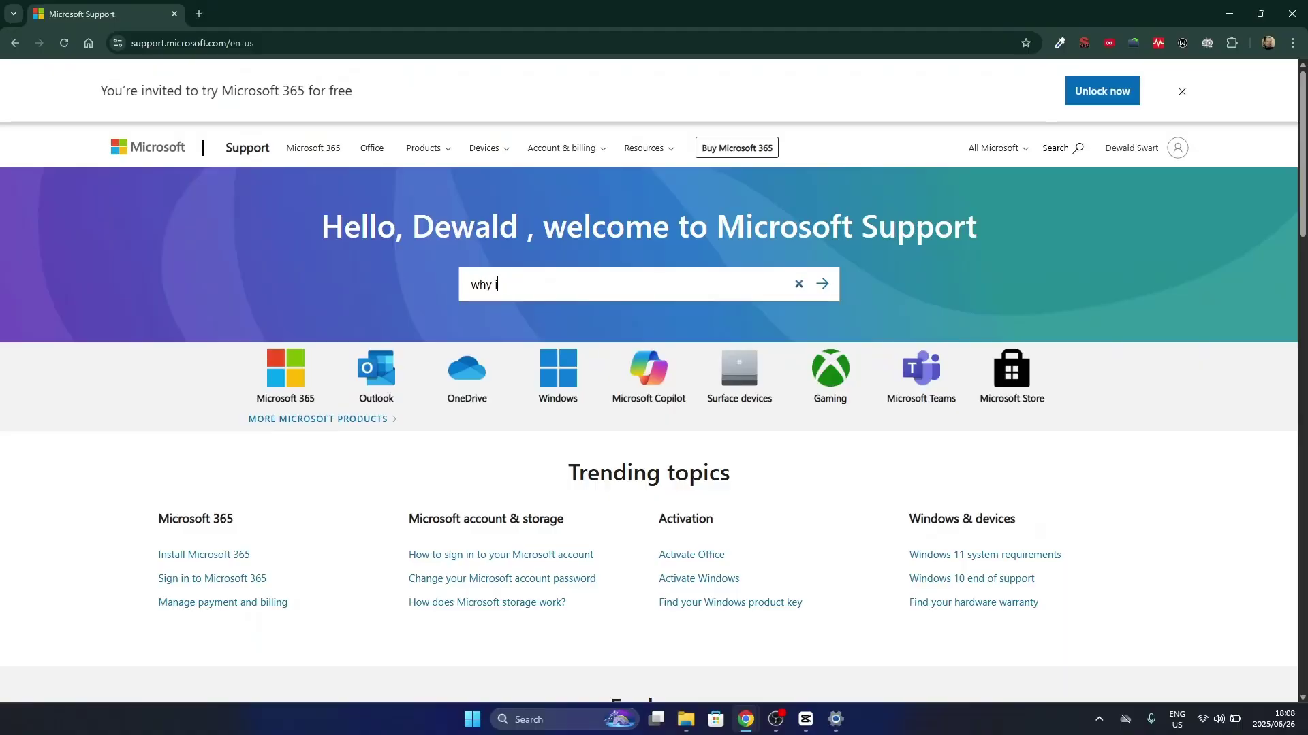
pyautogui.write('s my printer offline')
pyautogui.press('Return')
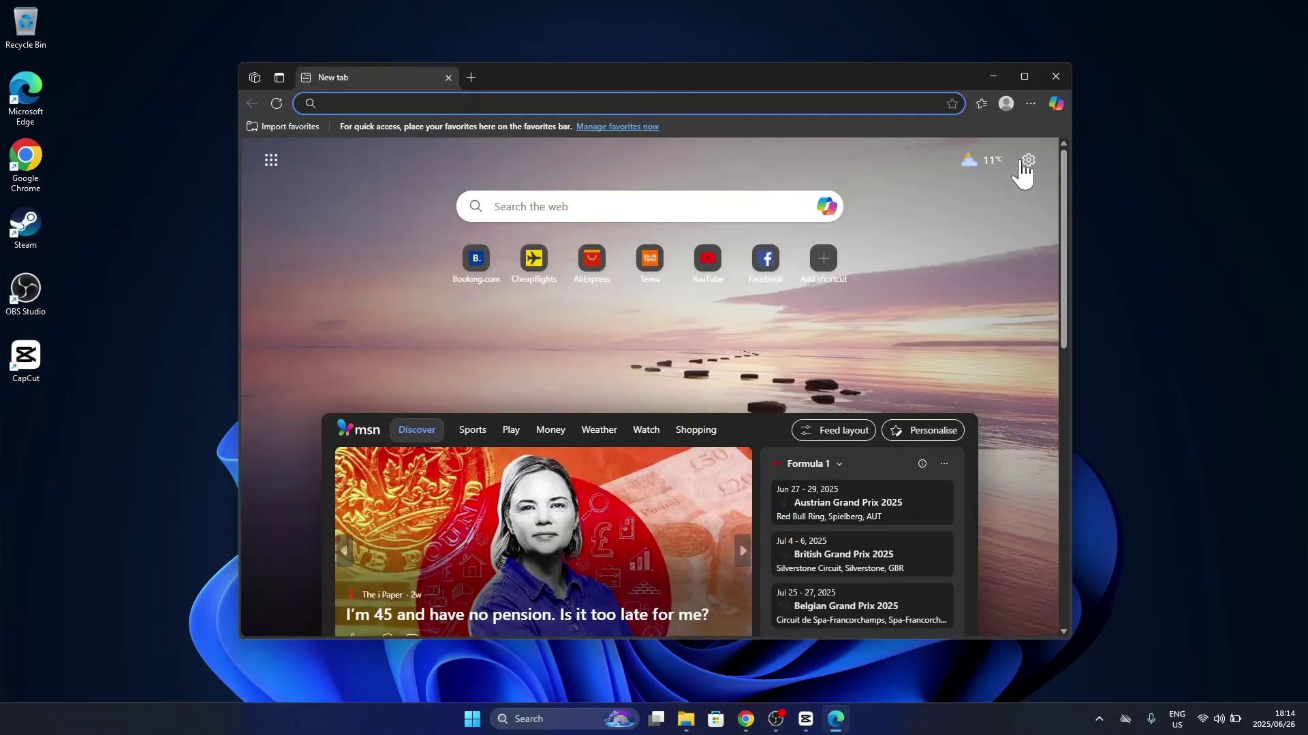
# Show Edge's Help and feedback options from the Settings and more menu
pyautogui.click(1030, 102)
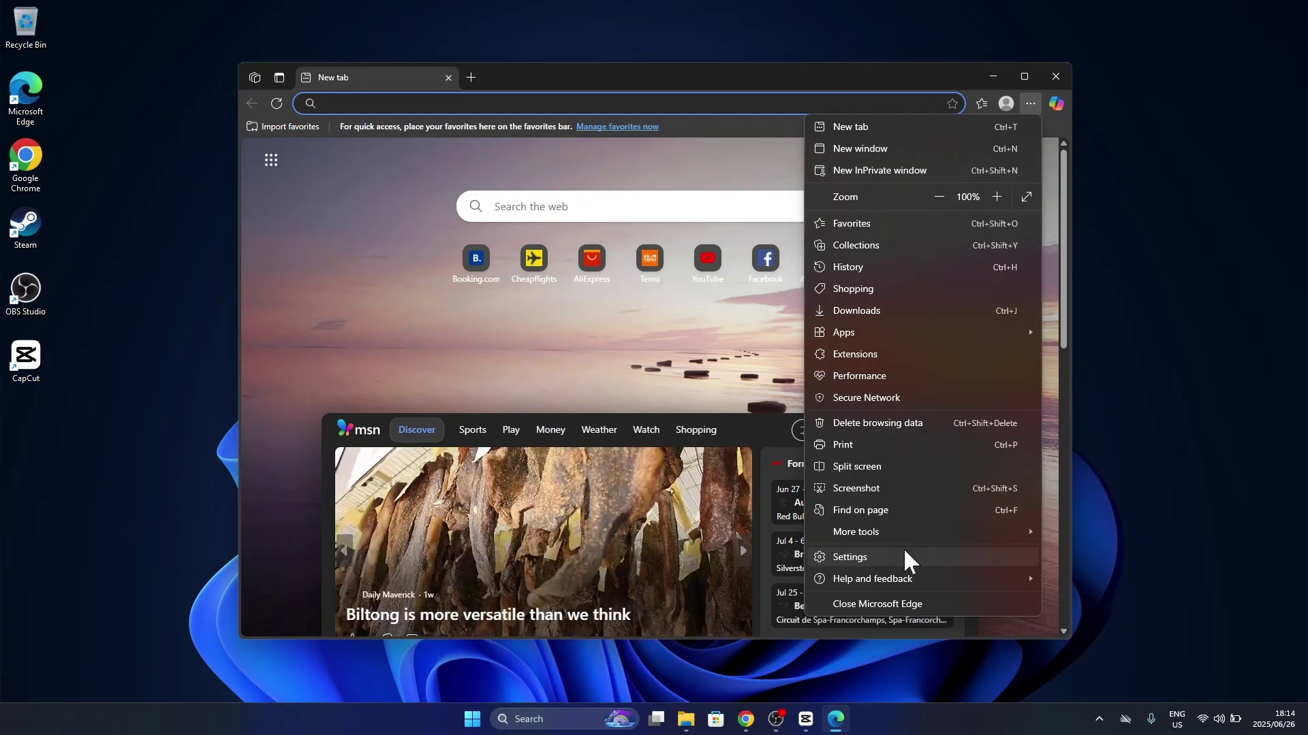
pyautogui.moveTo(906, 580)
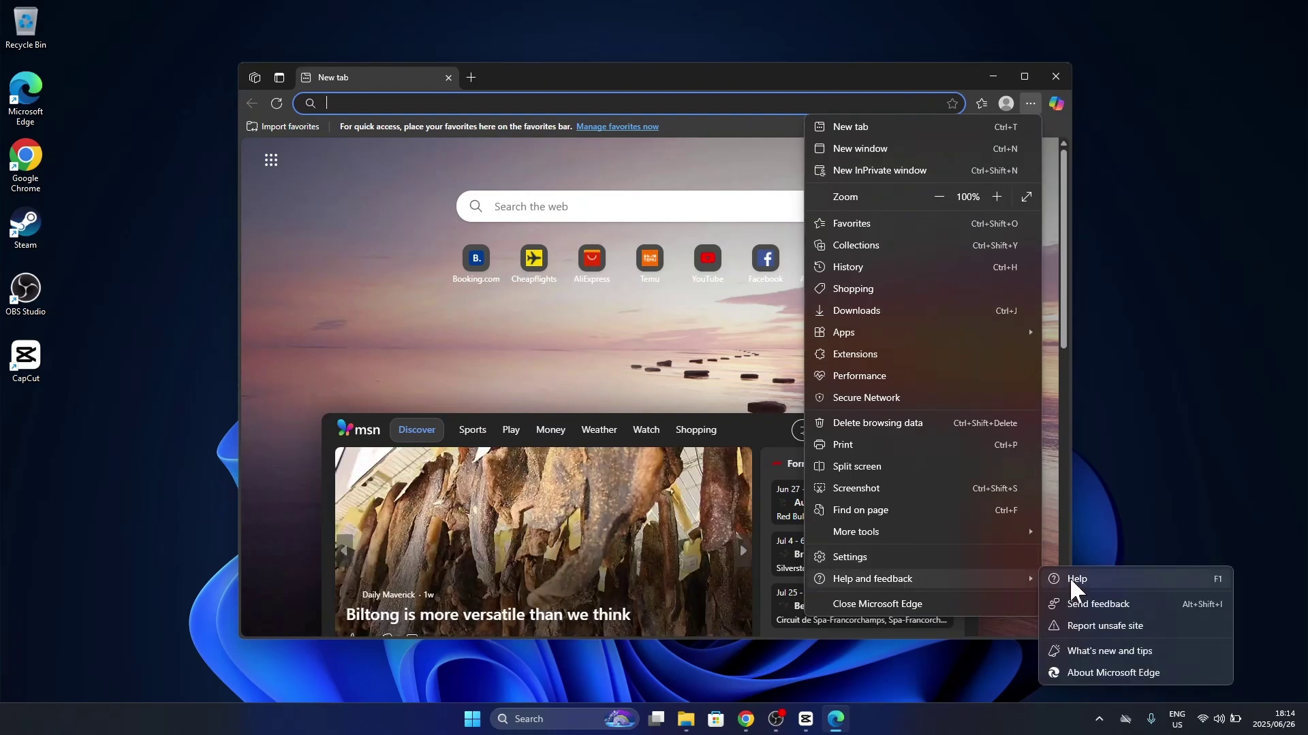